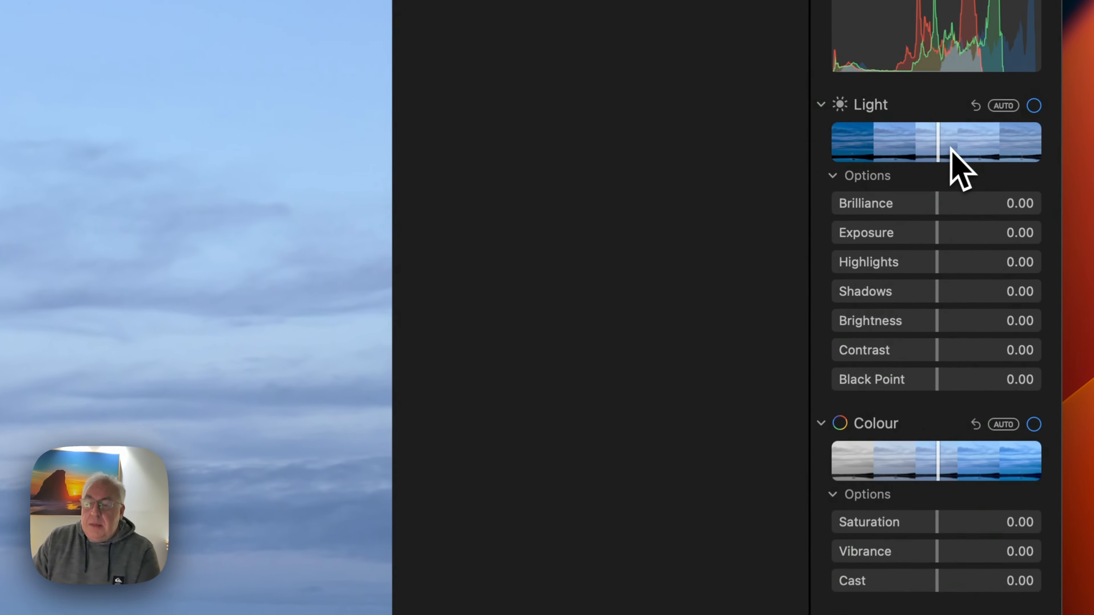
# - Raise the overall Light adjustment to 0.42 Brilliance and the overall Colour adjustment to 0.25 Saturation and 0.32 Vibrance
pyautogui.moveTo(948, 163); pyautogui.dragTo(995, 140)
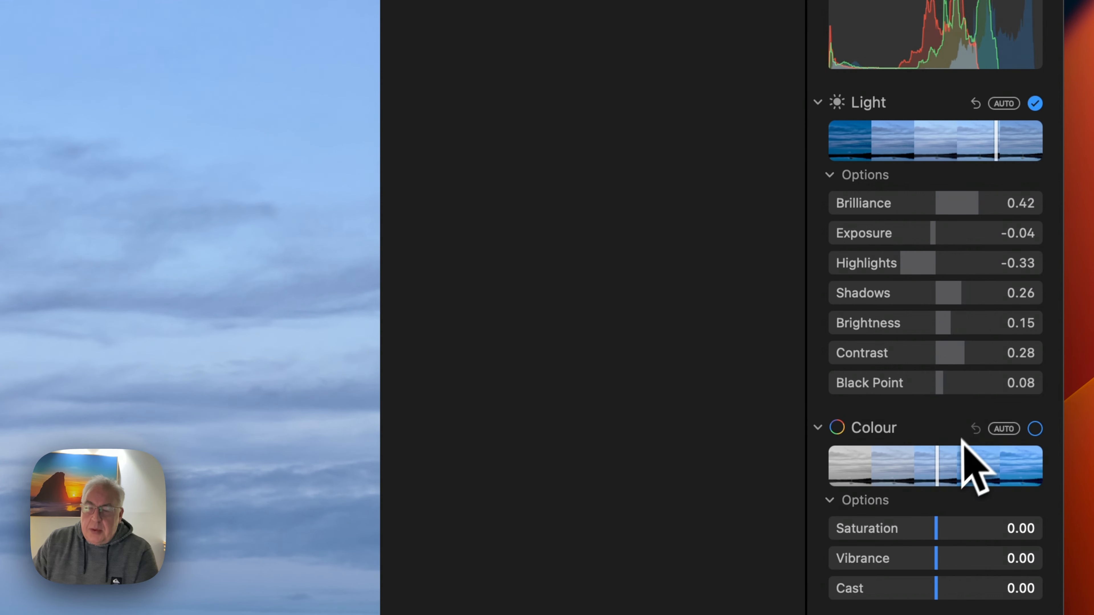
pyautogui.moveTo(941, 465); pyautogui.dragTo(987, 474)
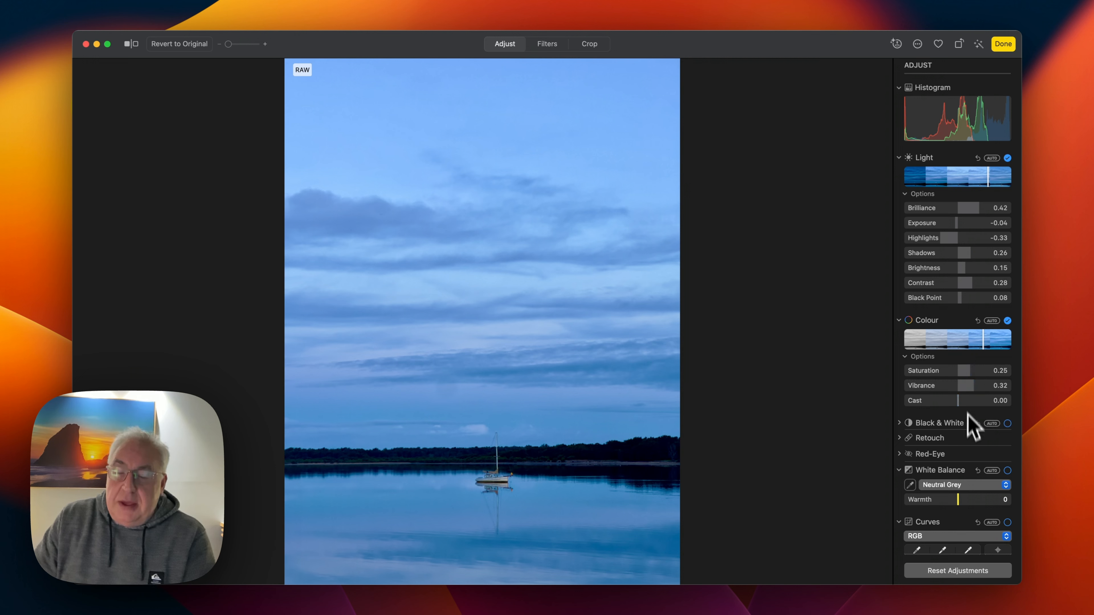
# - Switch White Balance to Temperature / Tint, warm the temperature to 9,334K, and compare the photo with the original
pyautogui.scroll(-2, 970, 427)
pyautogui.scroll(-6, 971, 440)
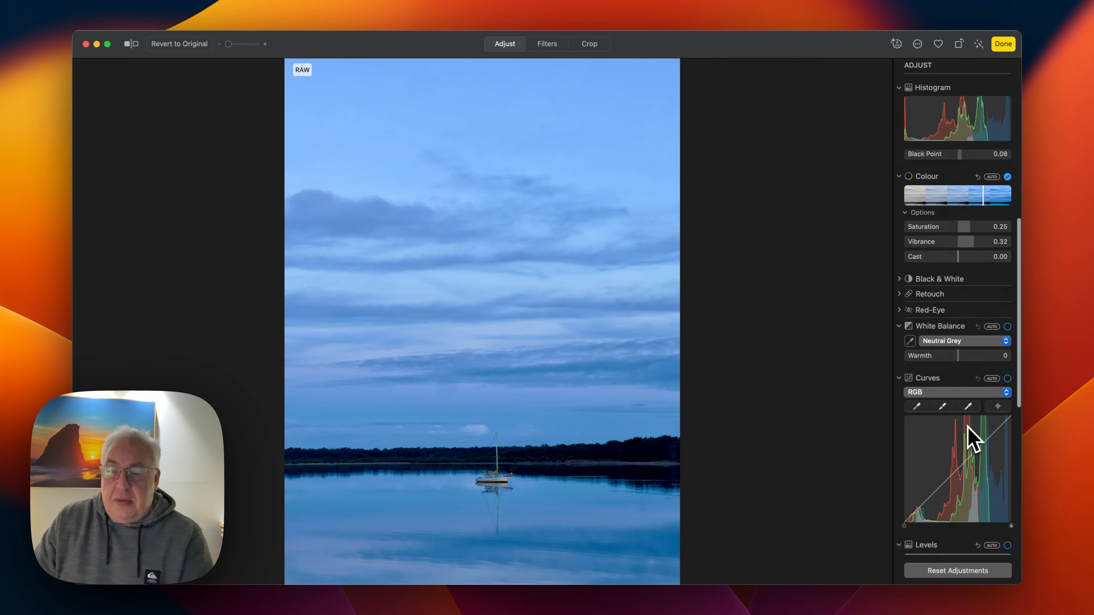
pyautogui.scroll(-2, 967, 425)
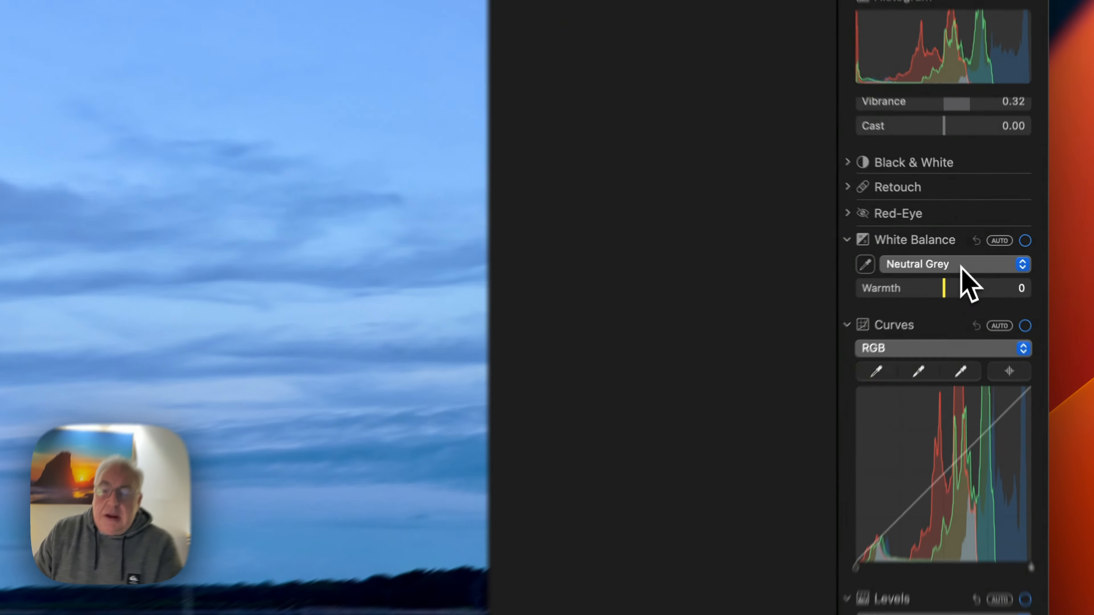
pyautogui.click(969, 251)
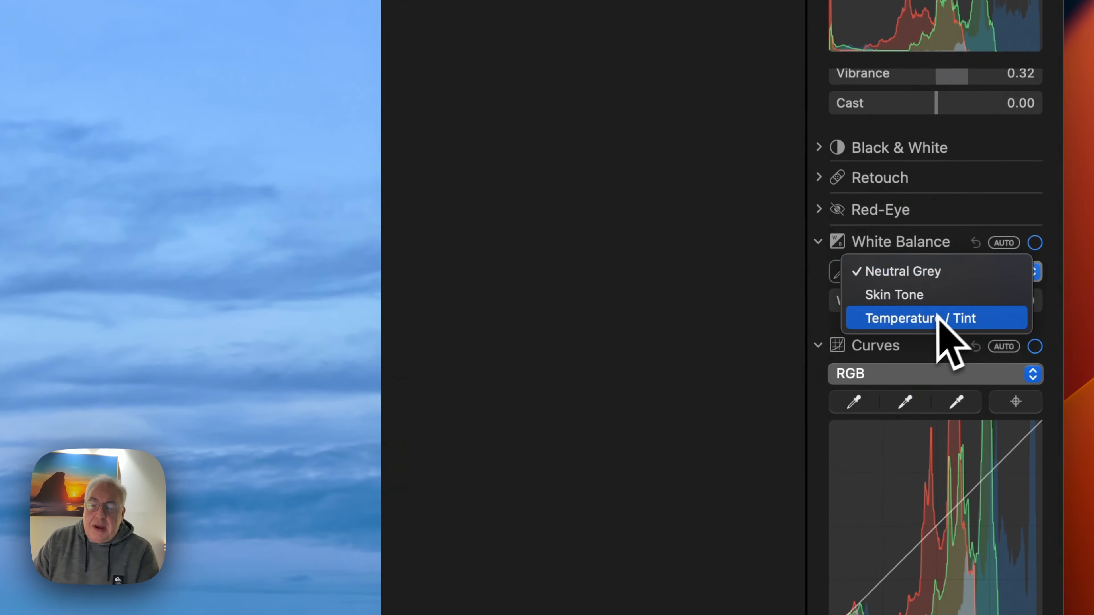
pyautogui.click(909, 321)
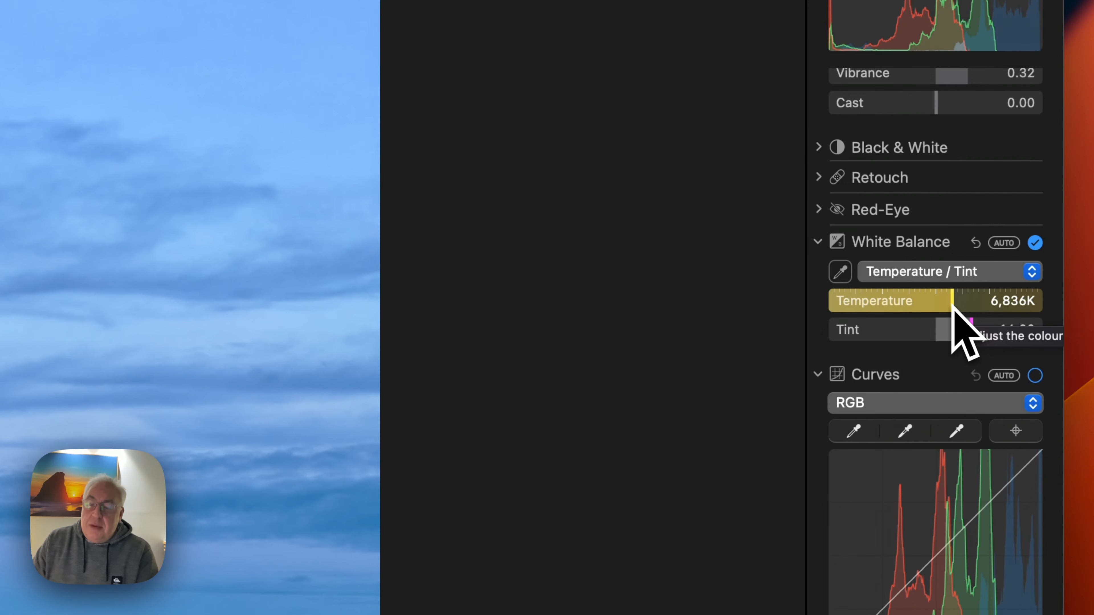
pyautogui.scroll(1, 952, 305)
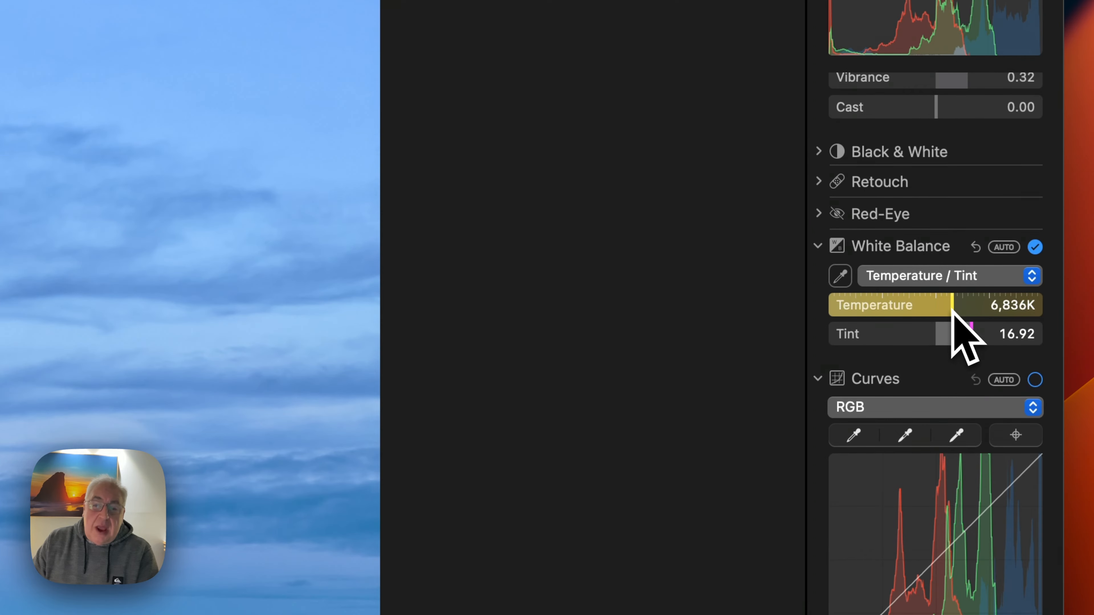
pyautogui.moveTo(952, 309); pyautogui.dragTo(975, 314)
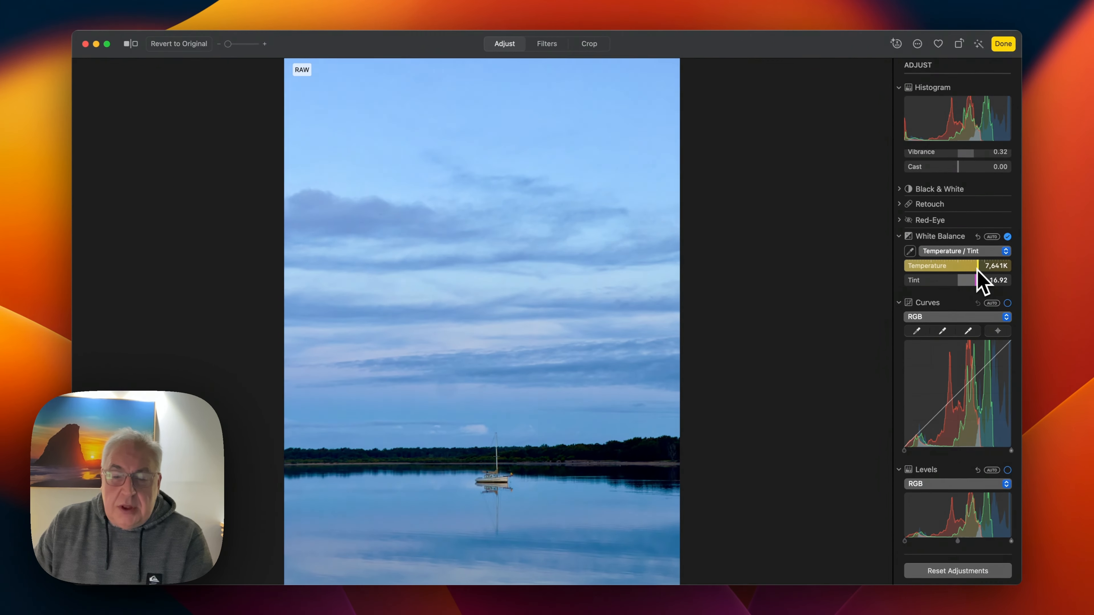
pyautogui.moveTo(977, 270); pyautogui.dragTo(1002, 272)
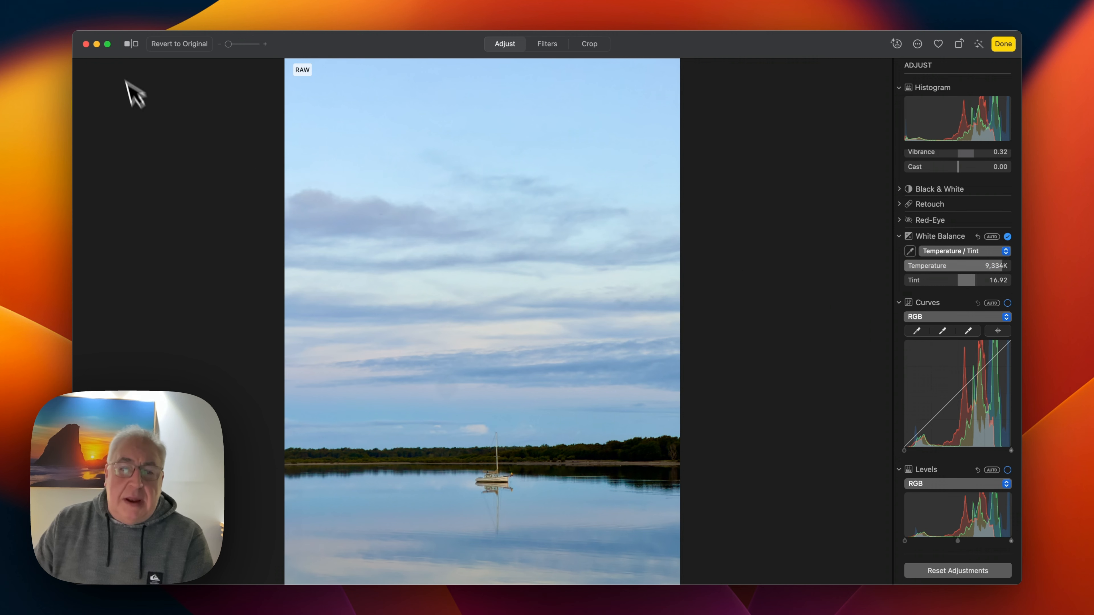
pyautogui.click(135, 44)
pyautogui.click(134, 44)
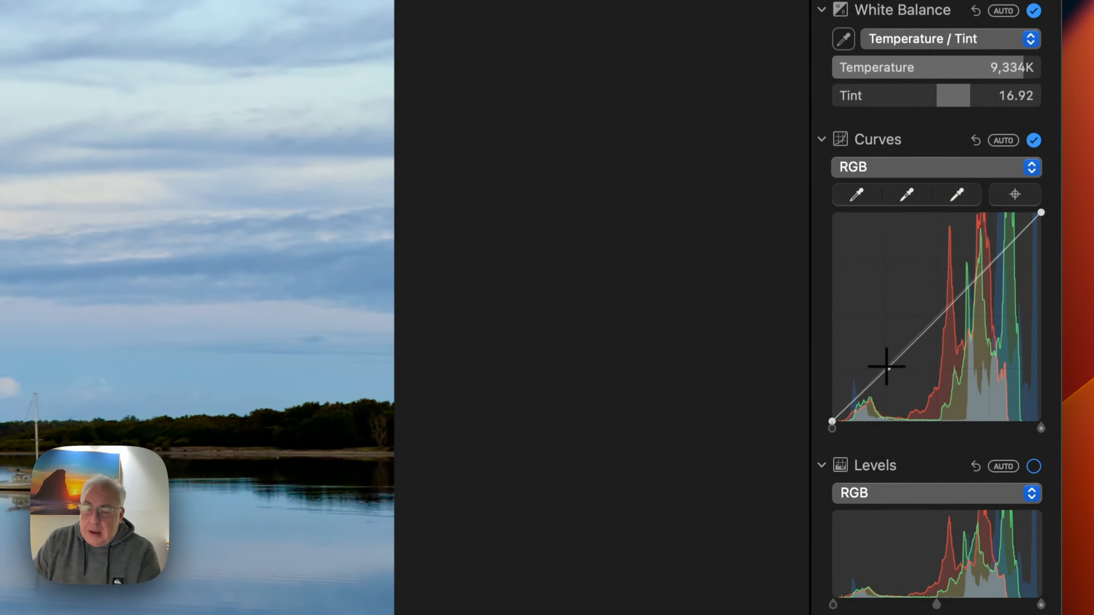
# - Shape the RGB curve into a gentle S by lowering the shadows and lifting the highlights, and compare with the original
pyautogui.click(932, 419)
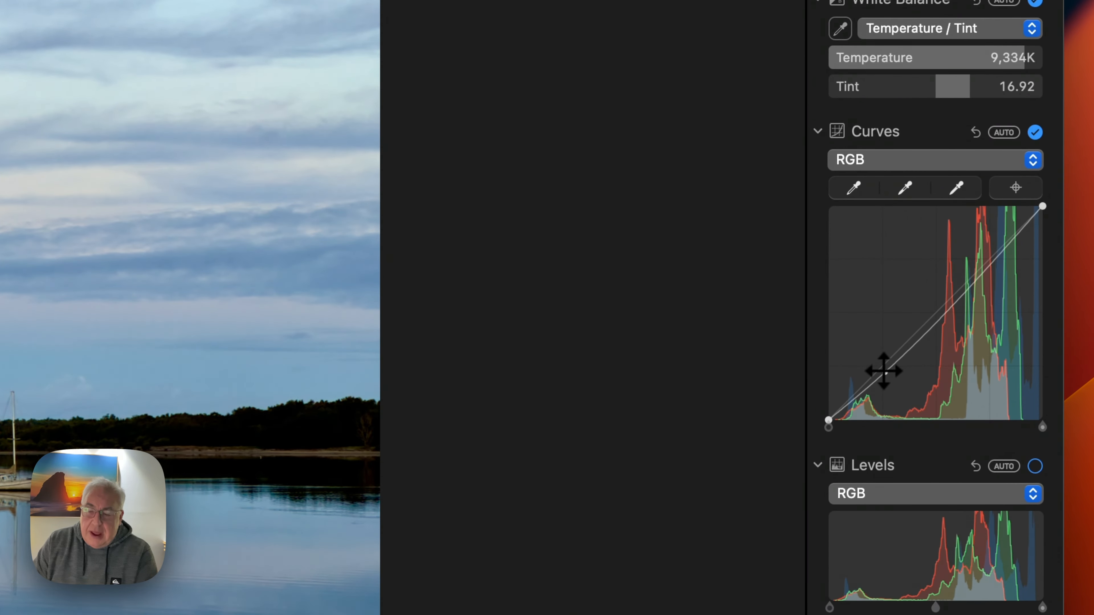
pyautogui.moveTo(883, 371); pyautogui.dragTo(885, 373)
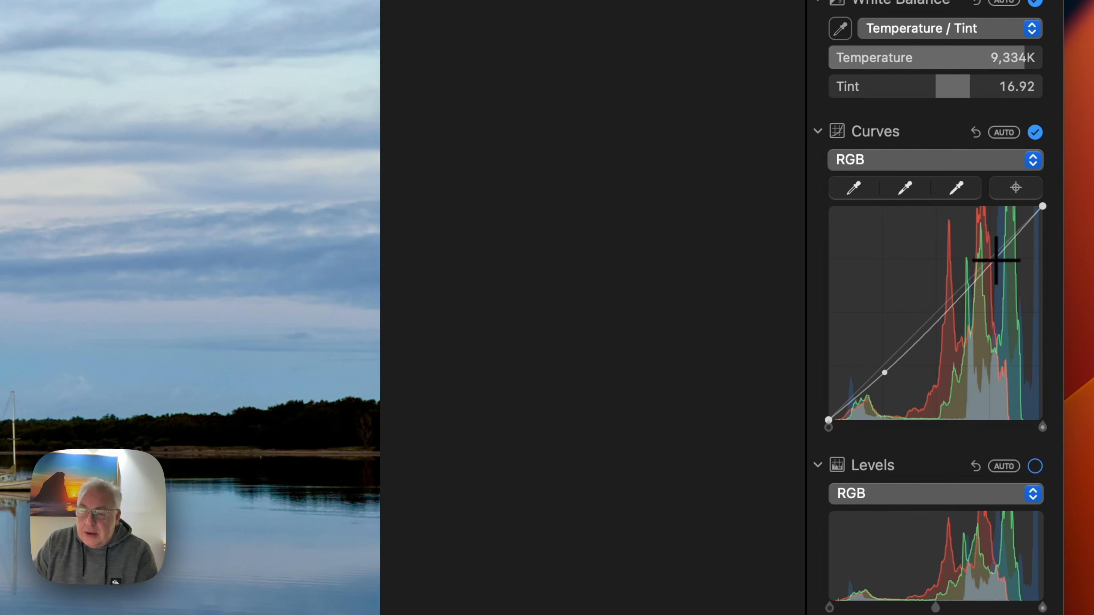
pyautogui.moveTo(994, 259); pyautogui.dragTo(987, 247)
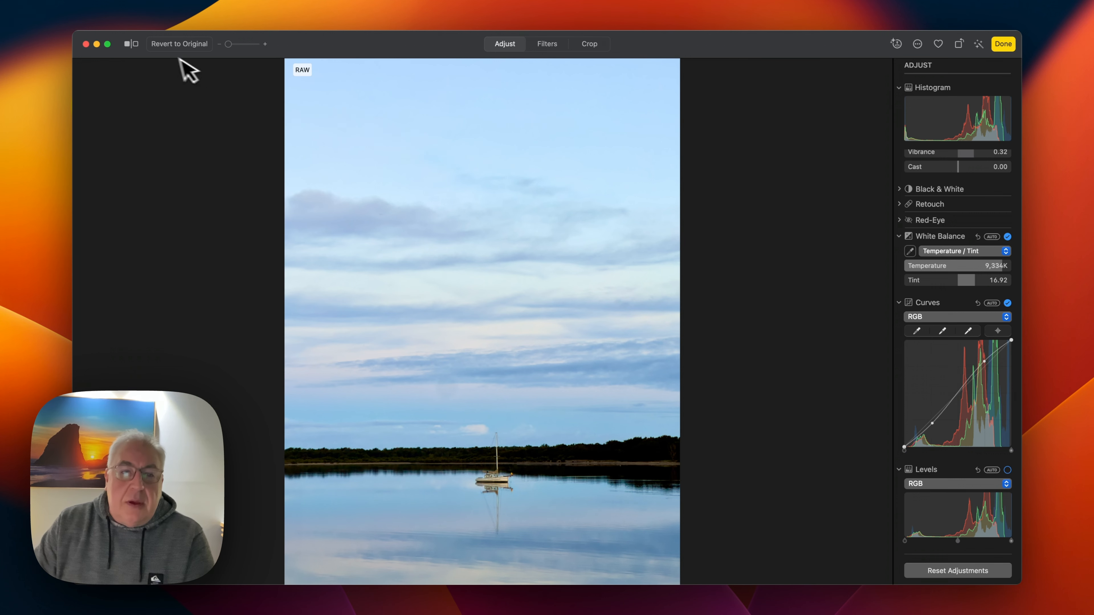
pyautogui.click(134, 46)
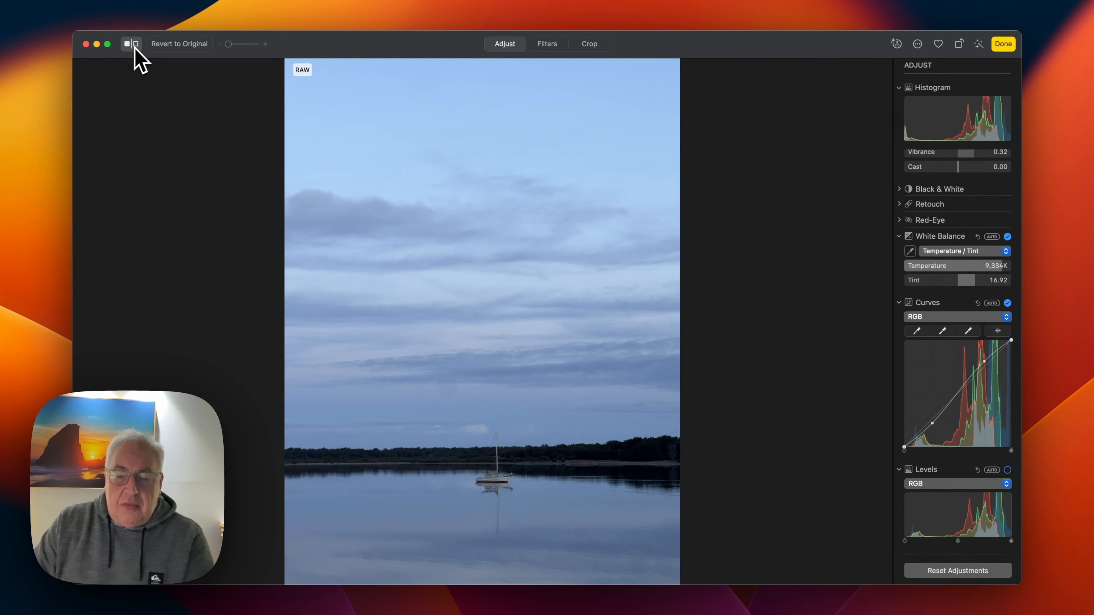
pyautogui.click(134, 45)
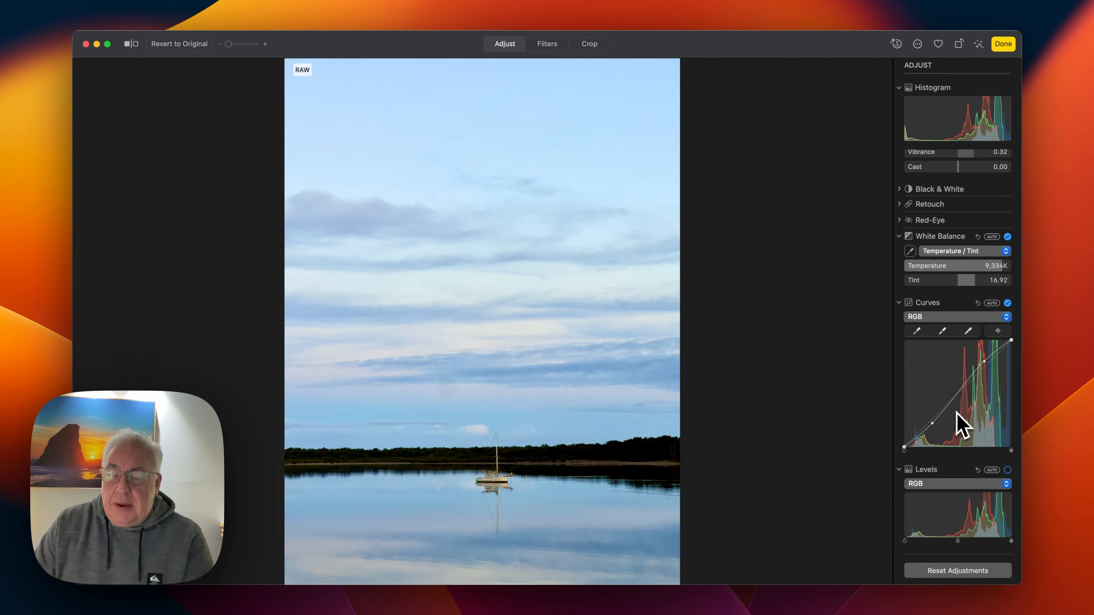
# - Set the cyan saturation in Selective Colour to 36.39 and apply a slight Sharpen intensity
pyautogui.scroll(-5, 956, 412)
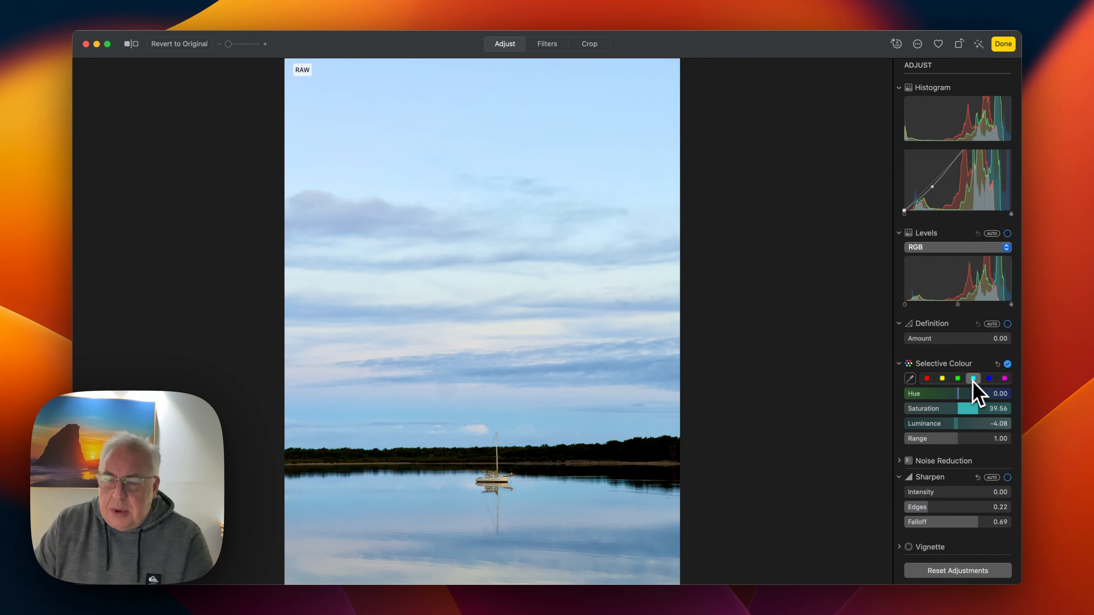
pyautogui.moveTo(978, 411); pyautogui.dragTo(980, 413)
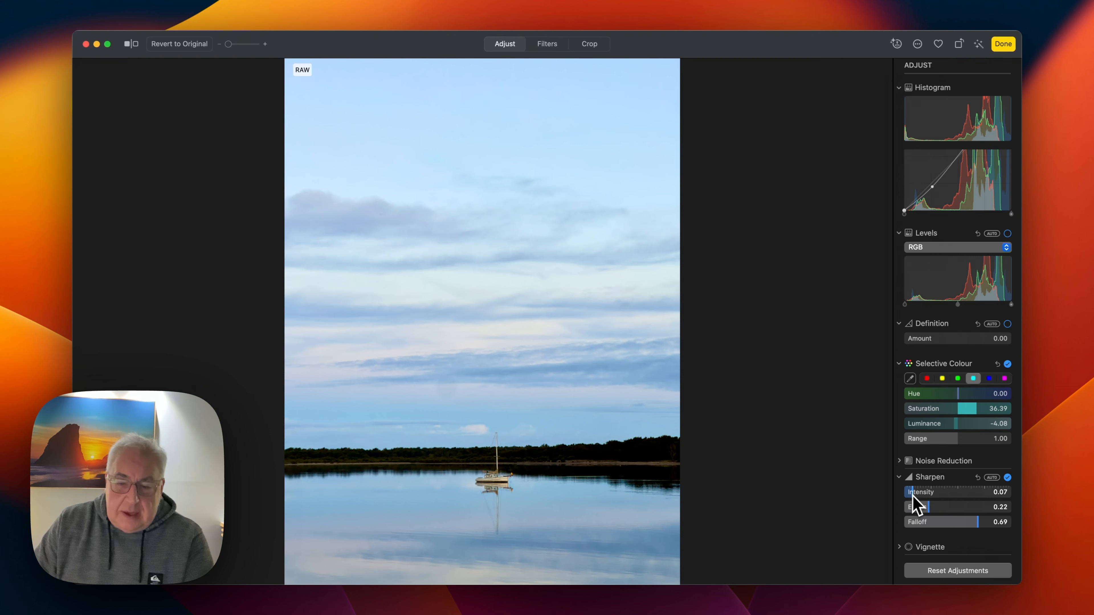
pyautogui.moveTo(913, 496); pyautogui.dragTo(915, 496)
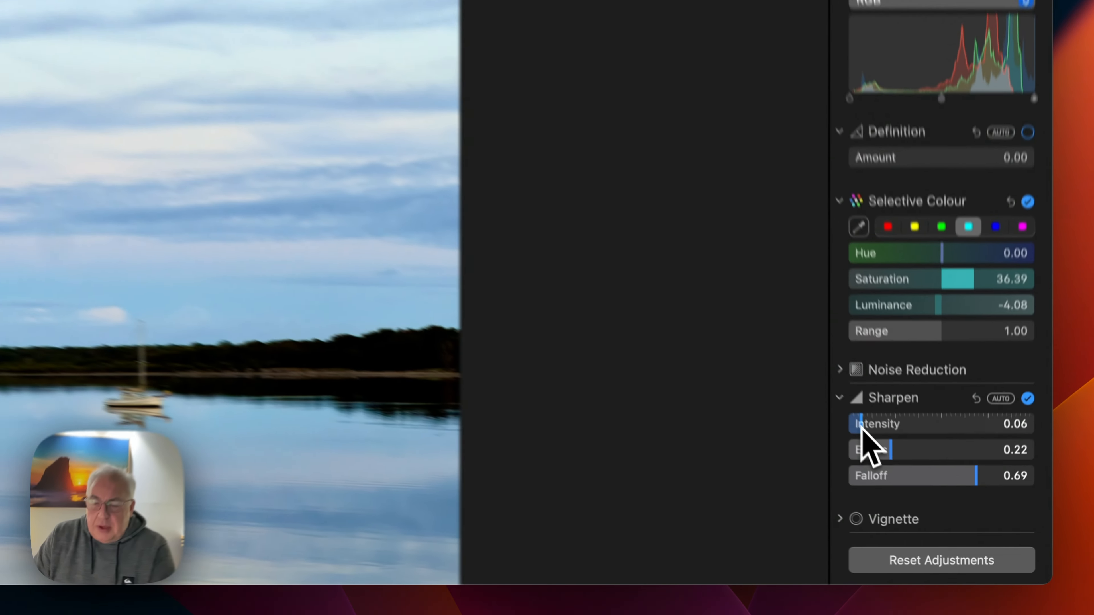
pyautogui.moveTo(913, 496); pyautogui.dragTo(919, 496)
pyautogui.moveTo(856, 405); pyautogui.dragTo(851, 406)
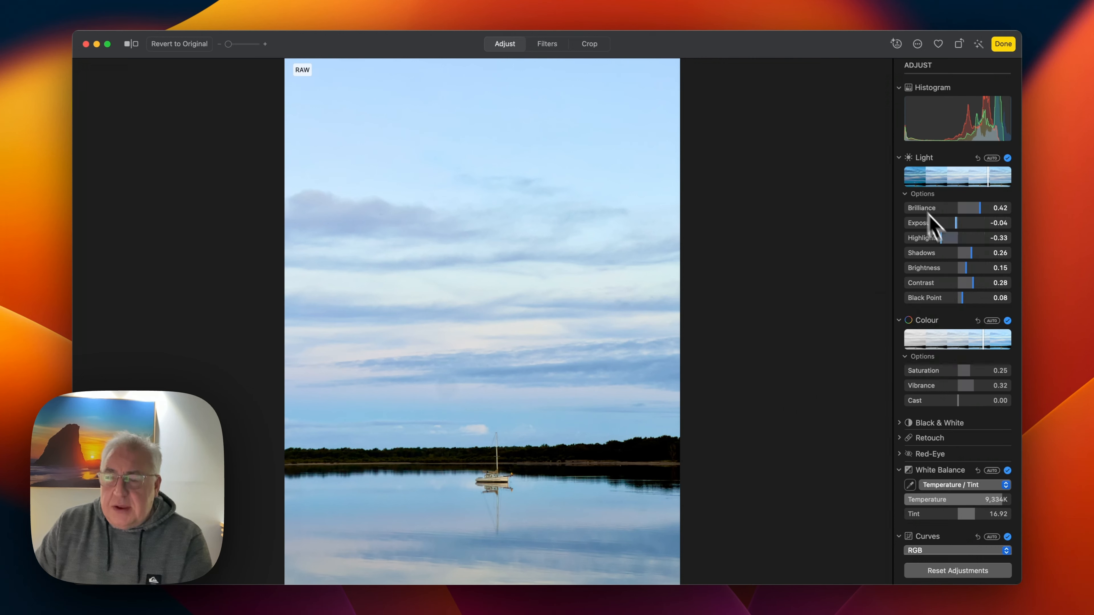
# - Raise the Light adjustment's Shadows to 0.60 and lower its Highlights to -0.64
pyautogui.moveTo(974, 259); pyautogui.dragTo(991, 261)
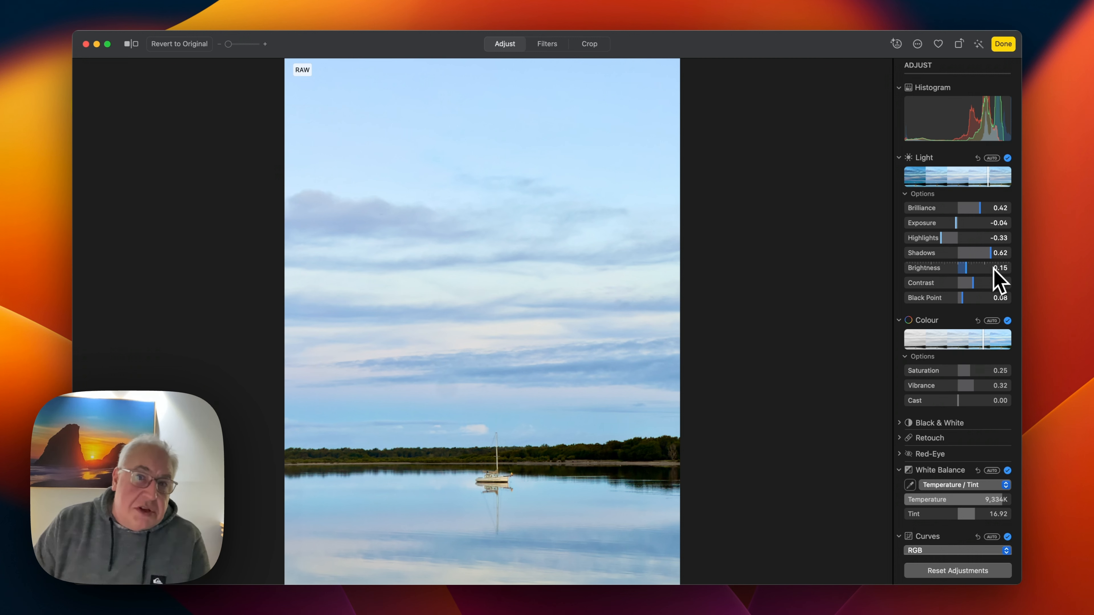
pyautogui.moveTo(993, 254); pyautogui.dragTo(991, 272)
pyautogui.scroll(-10, 967, 332)
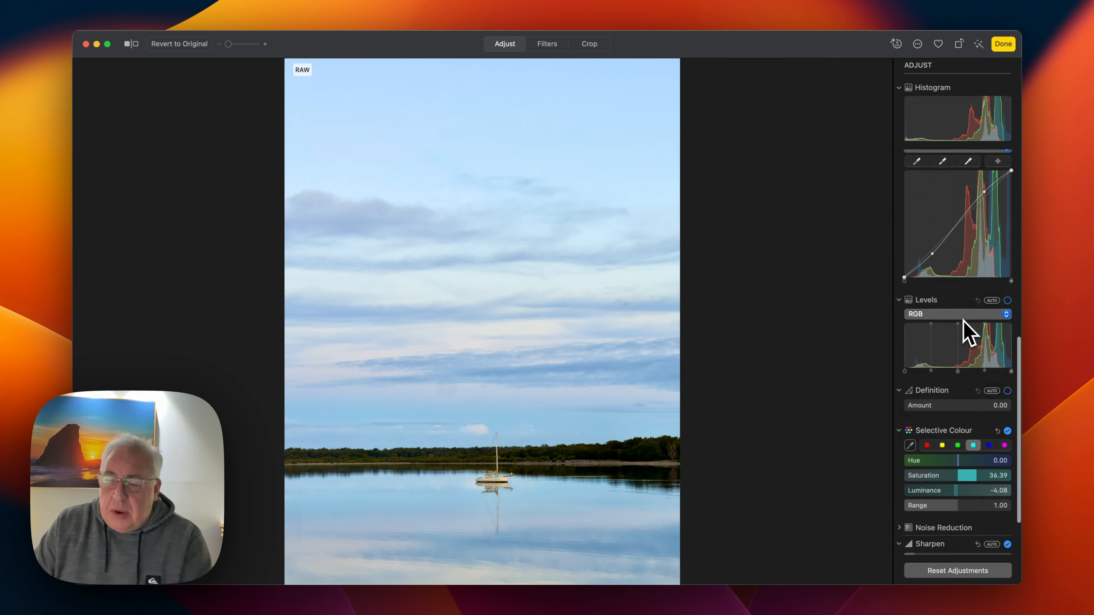
pyautogui.scroll(10, 965, 328)
pyautogui.moveTo(943, 244); pyautogui.dragTo(934, 244)
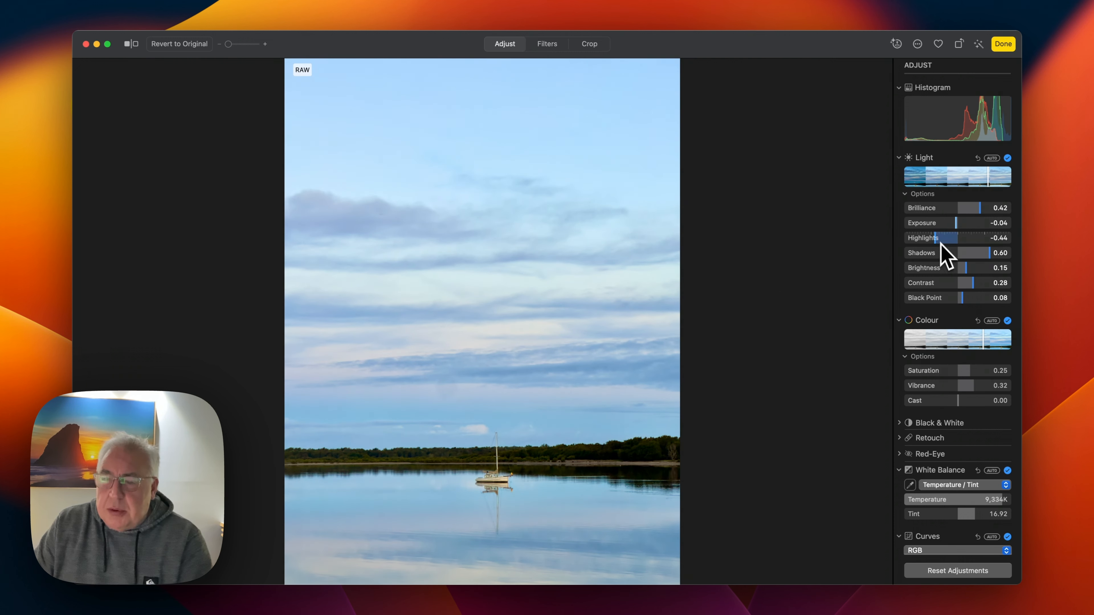
pyautogui.moveTo(934, 244); pyautogui.dragTo(925, 244)
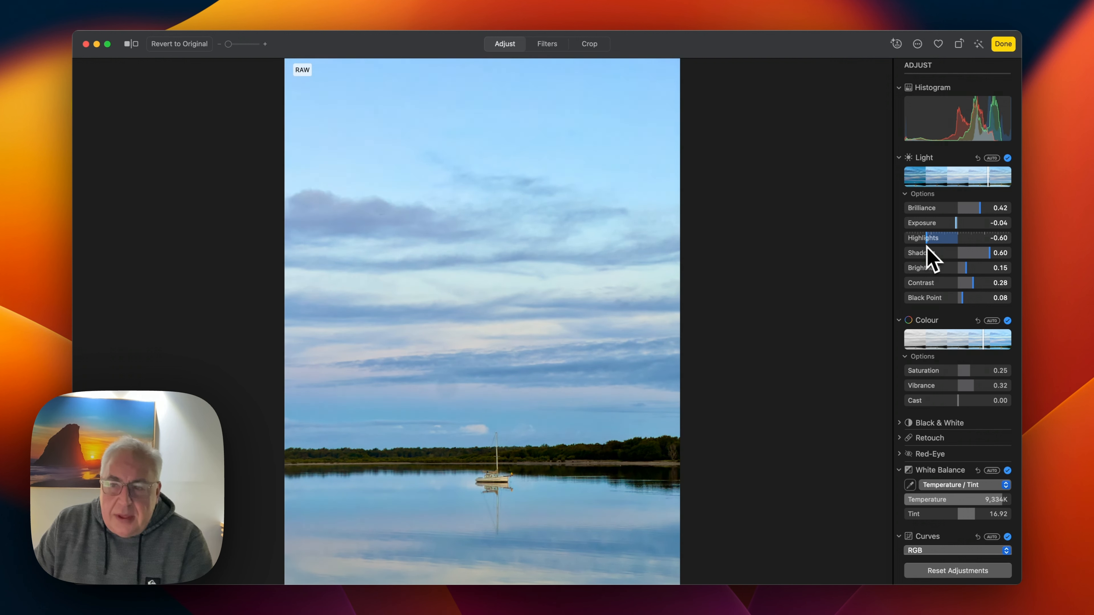
# - Activate the Retouch tool and compare the edited photo with the original
pyautogui.press('r')
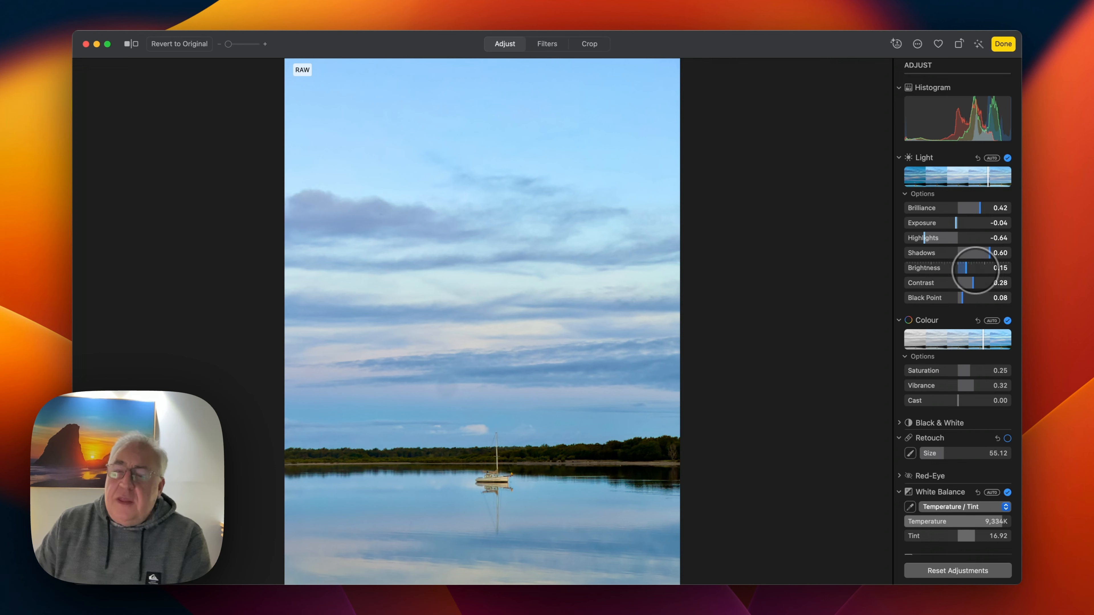
pyautogui.click(133, 47)
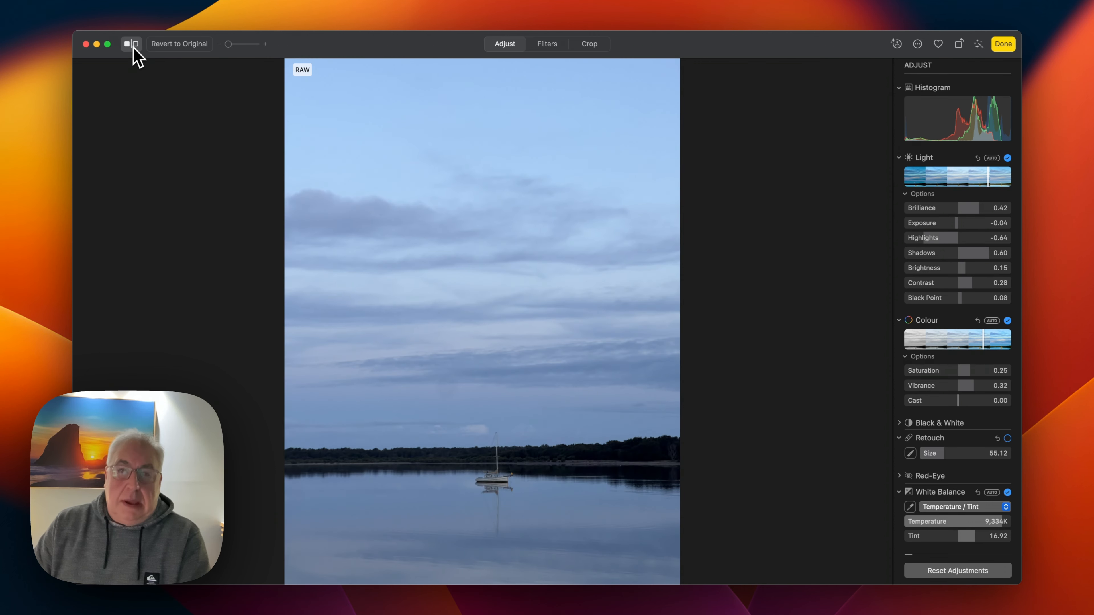
pyautogui.click(133, 47)
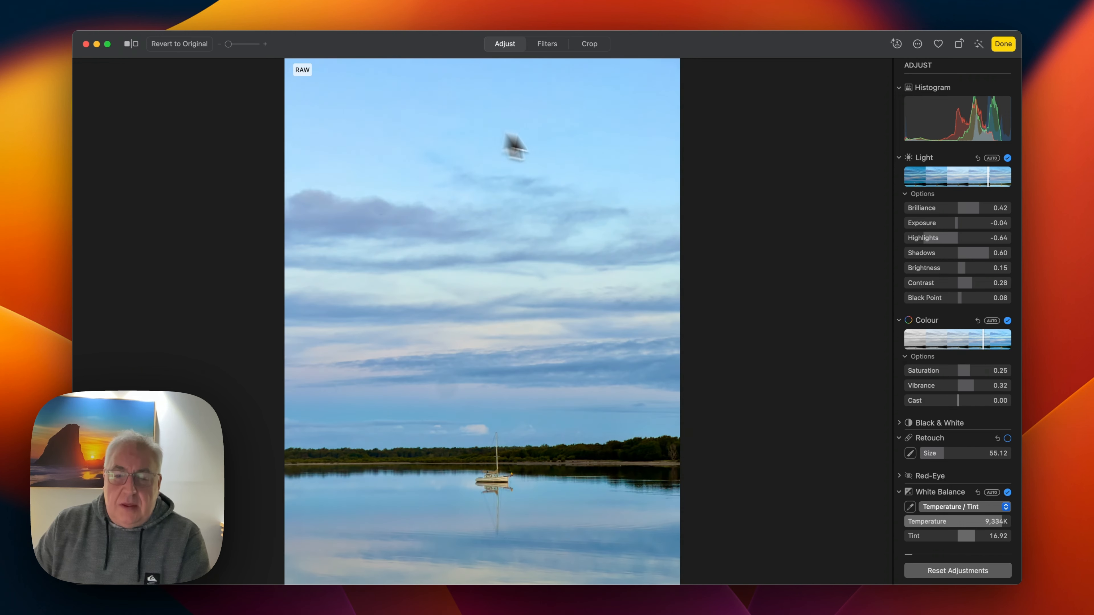